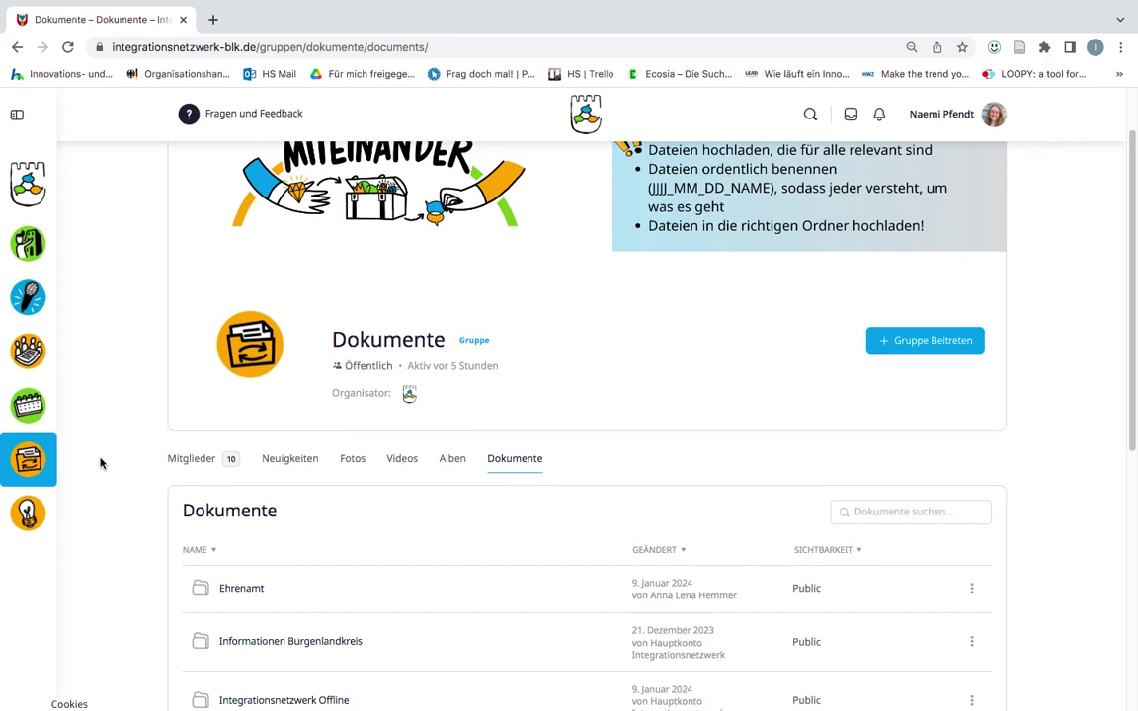
# - View the news feed and return to the Dokumente group's document page
pyautogui.scroll(2, 100, 463)
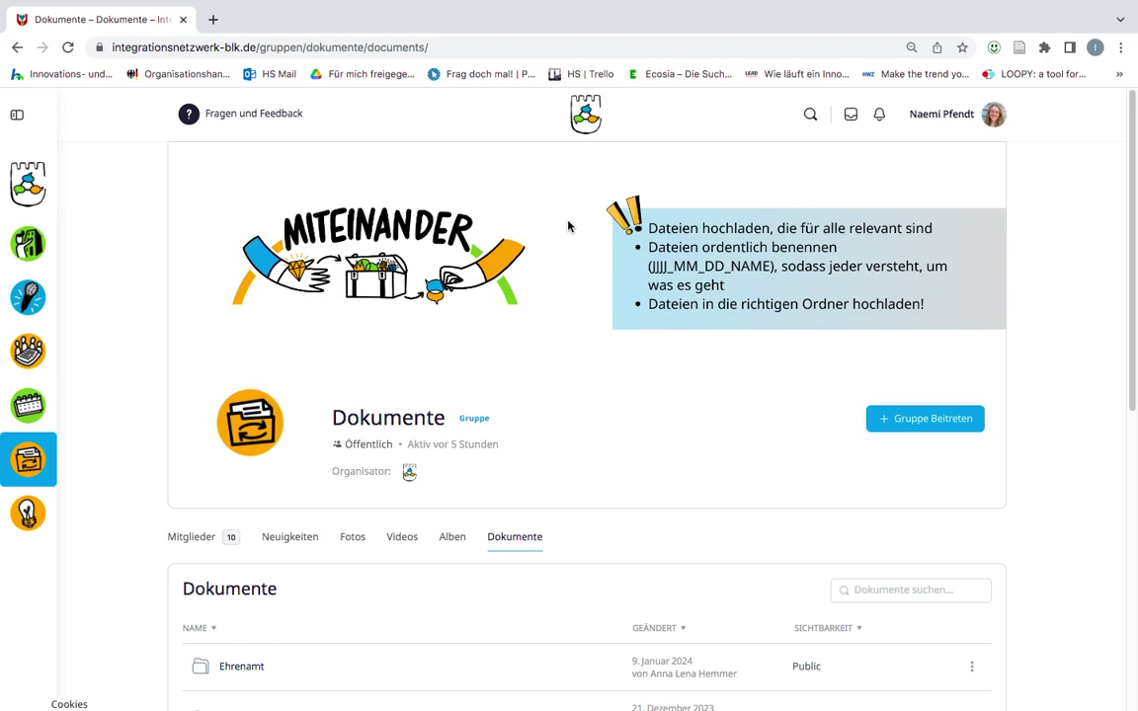
pyautogui.click(36, 195)
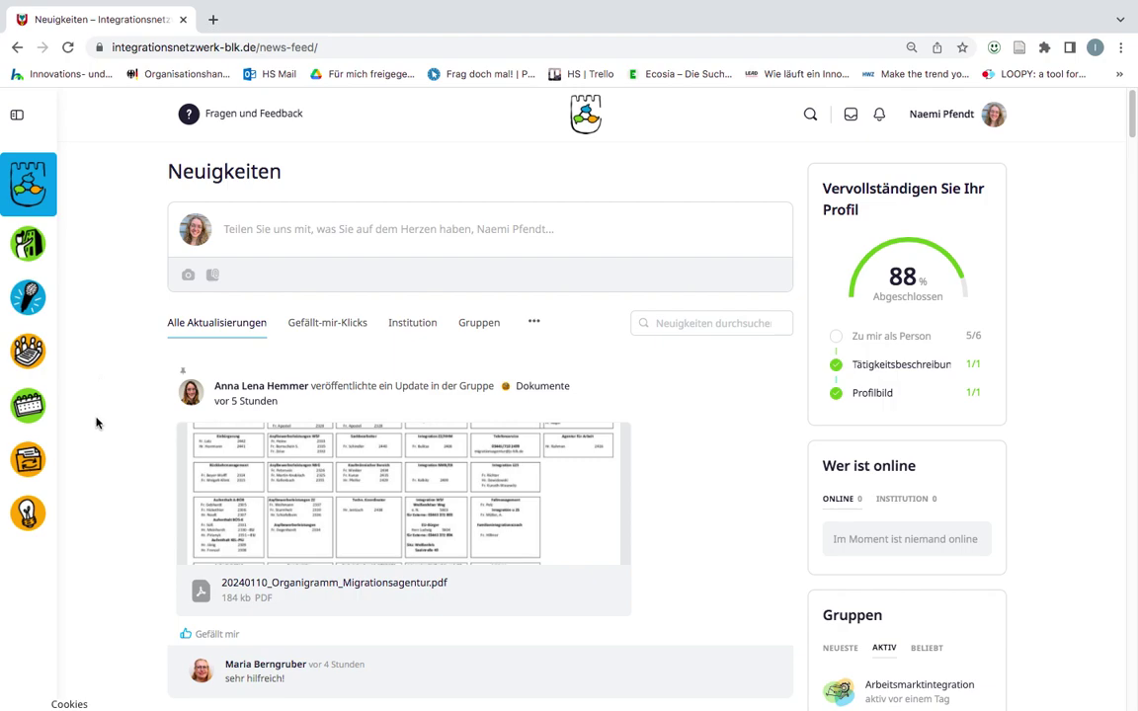
pyautogui.click(29, 471)
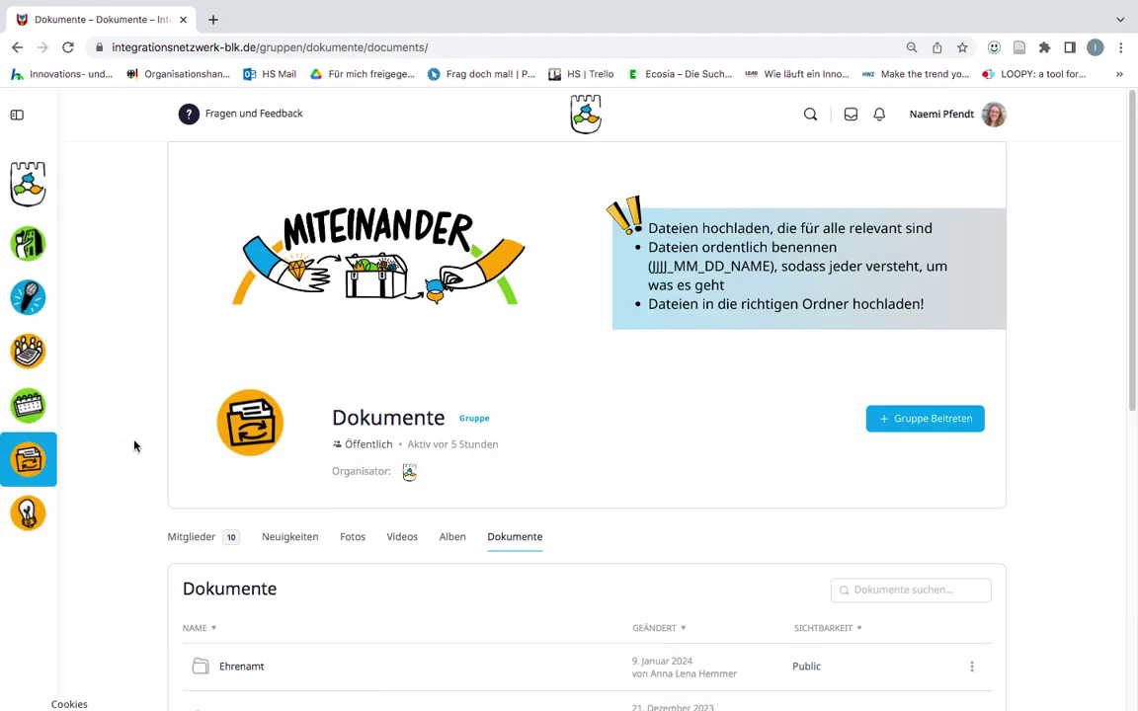
# - Examine the Dokumente group's header, upload guidelines and complete list of document folders
pyautogui.scroll(-2, 140, 477)
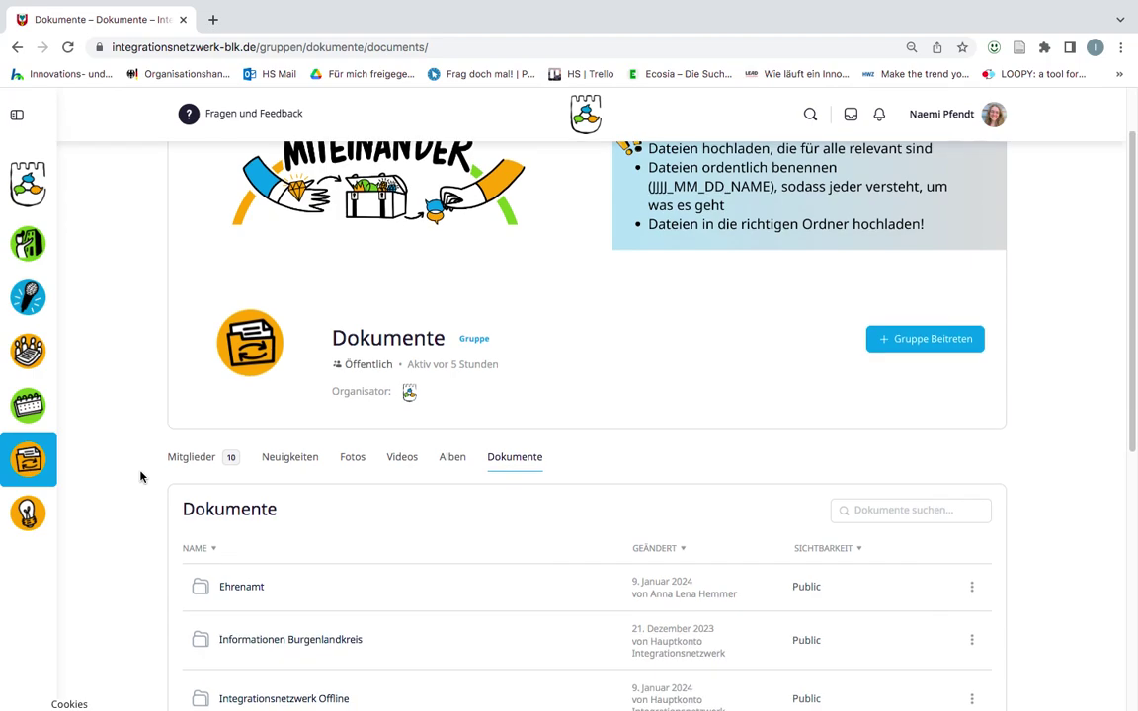
pyautogui.scroll(-5, 140, 477)
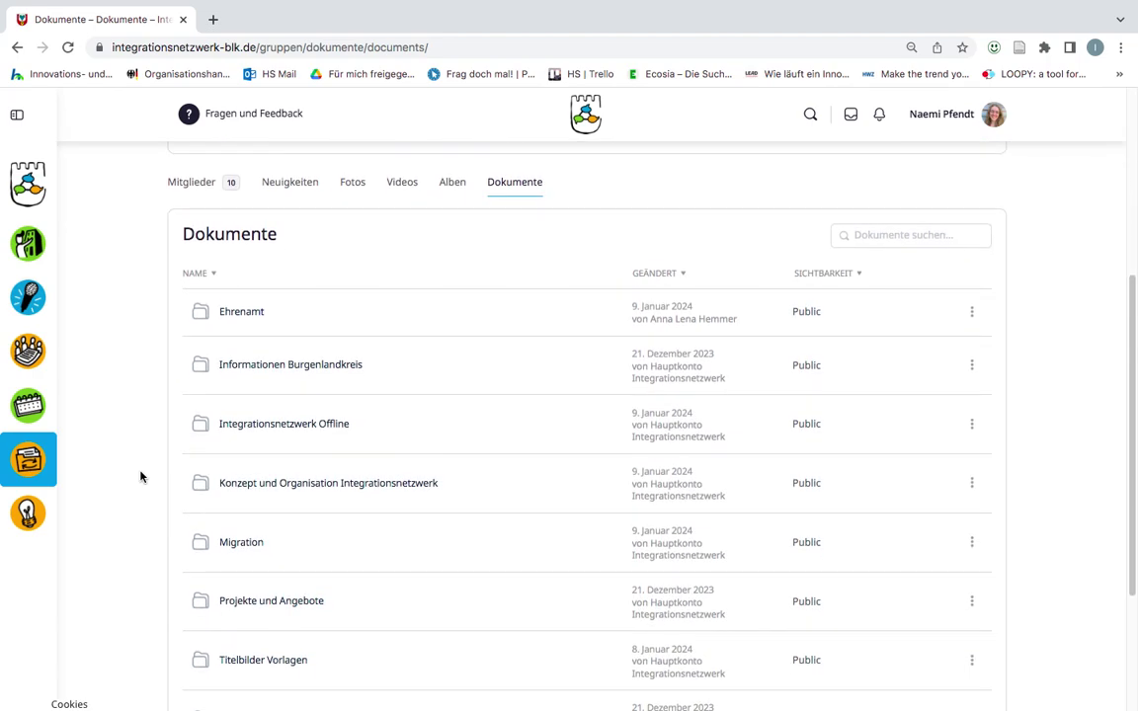
pyautogui.scroll(-2, 140, 477)
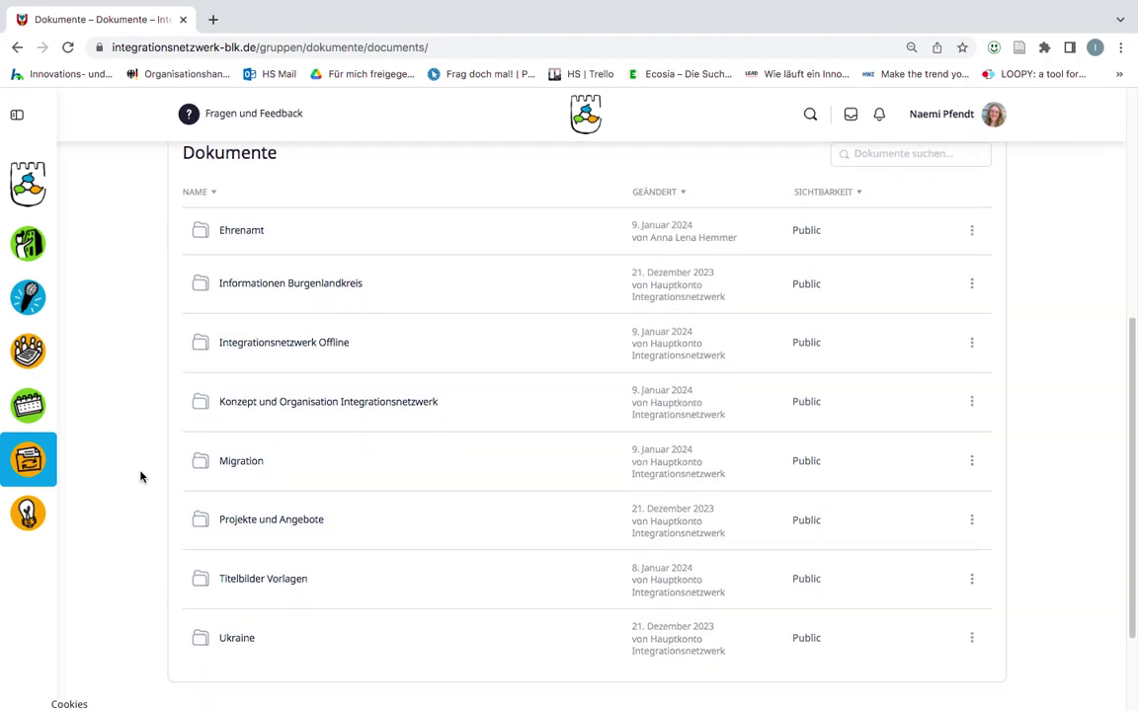
pyautogui.scroll(-1, 140, 477)
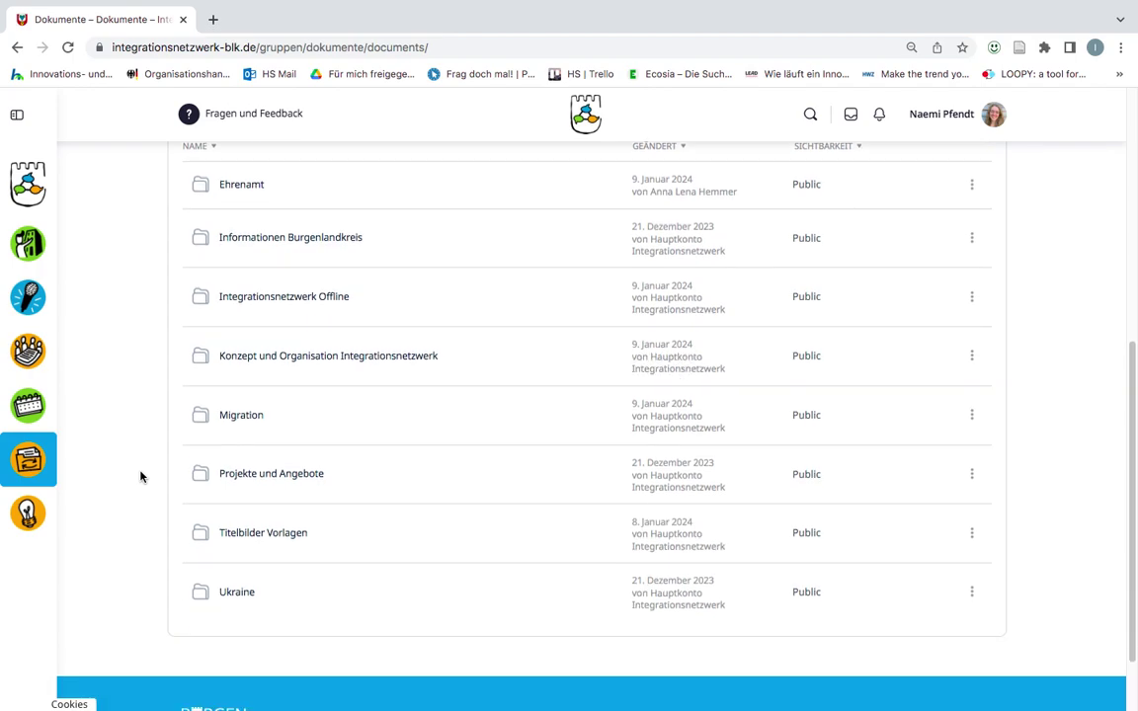
pyautogui.scroll(6, 140, 477)
pyautogui.scroll(2, 140, 477)
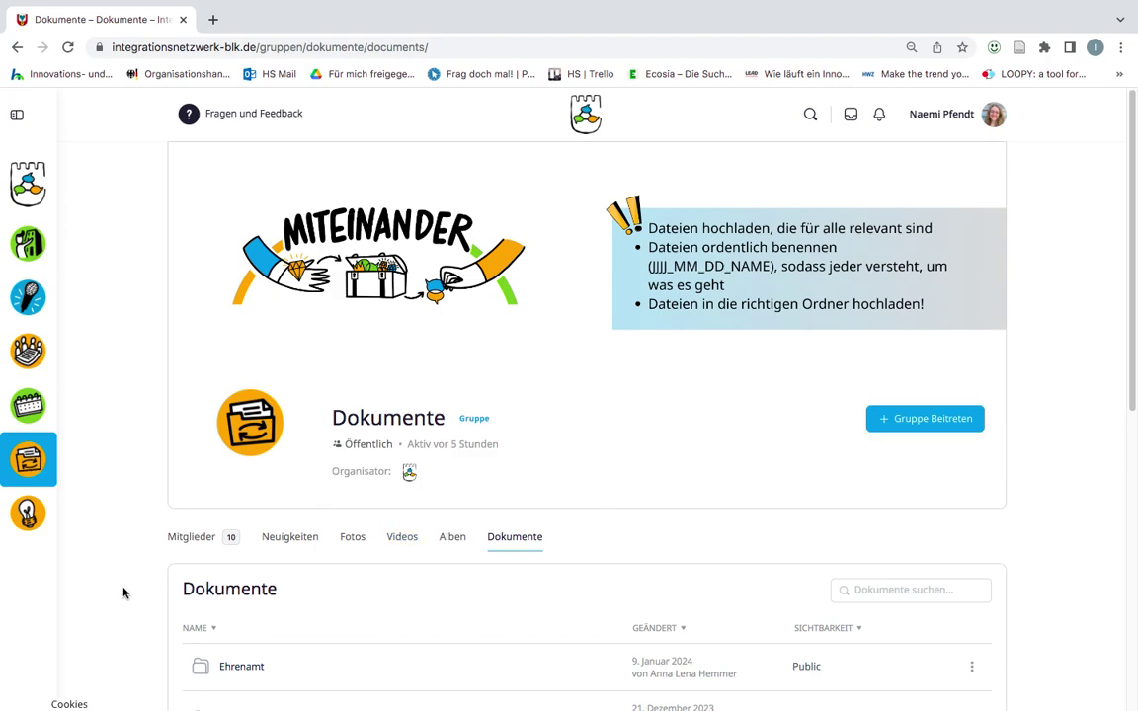
pyautogui.scroll(-2, 123, 592)
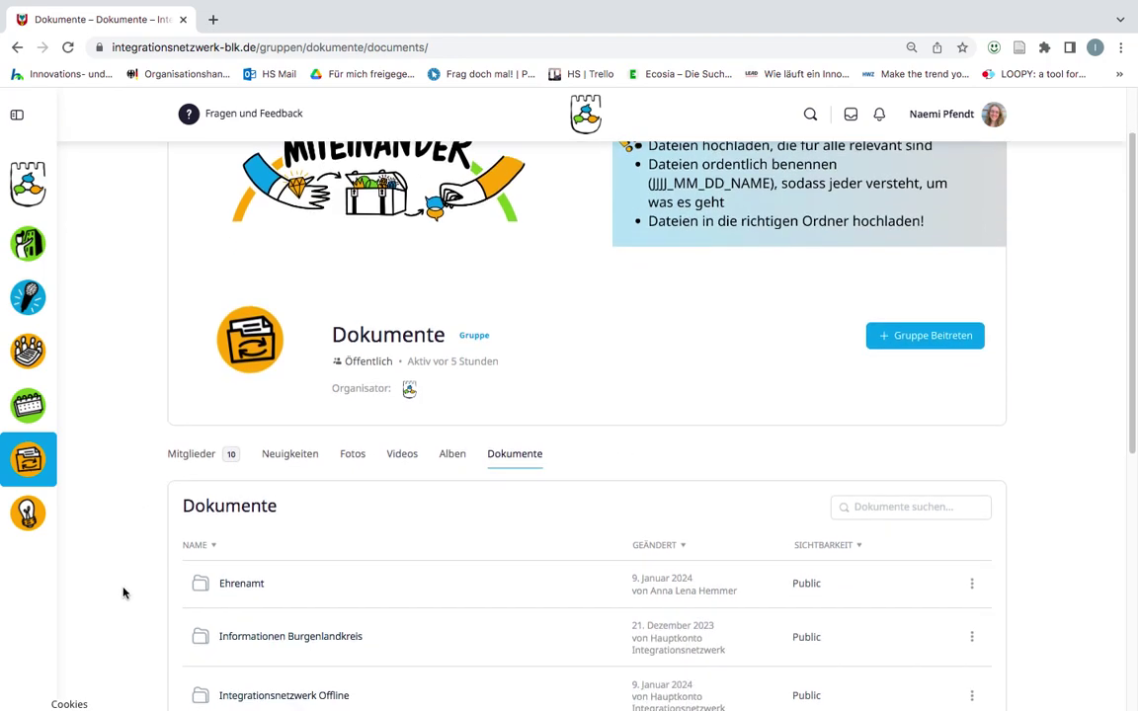
pyautogui.scroll(1, 123, 592)
pyautogui.scroll(-6, 124, 592)
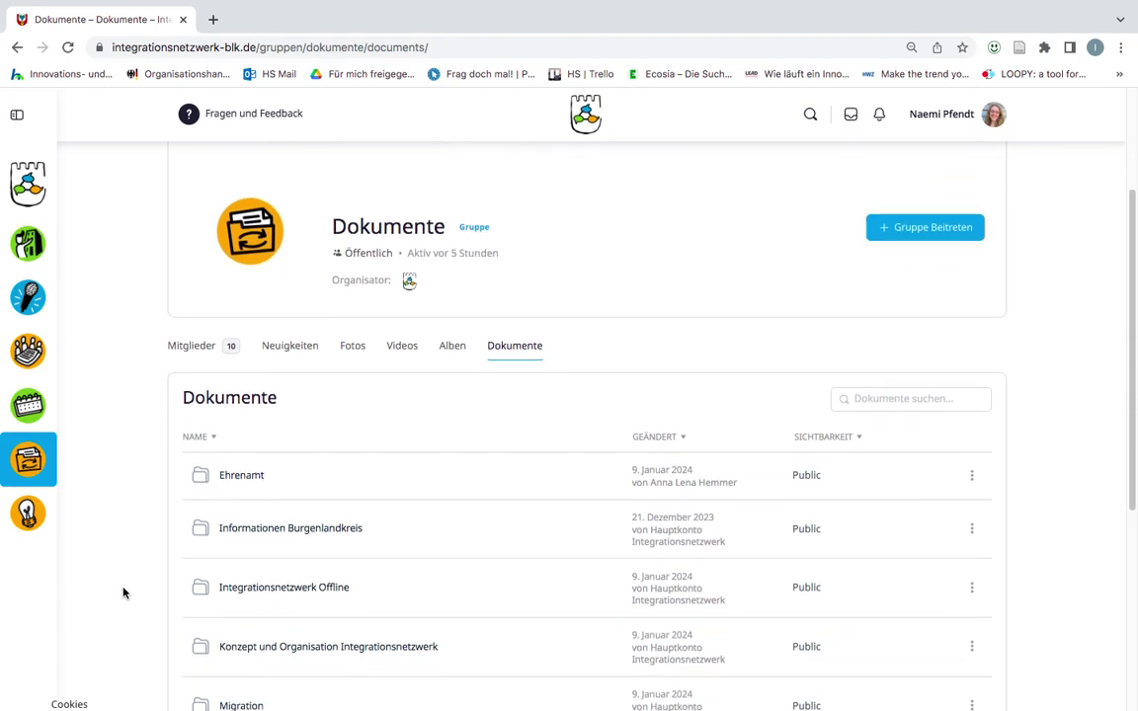
pyautogui.scroll(-4, 124, 593)
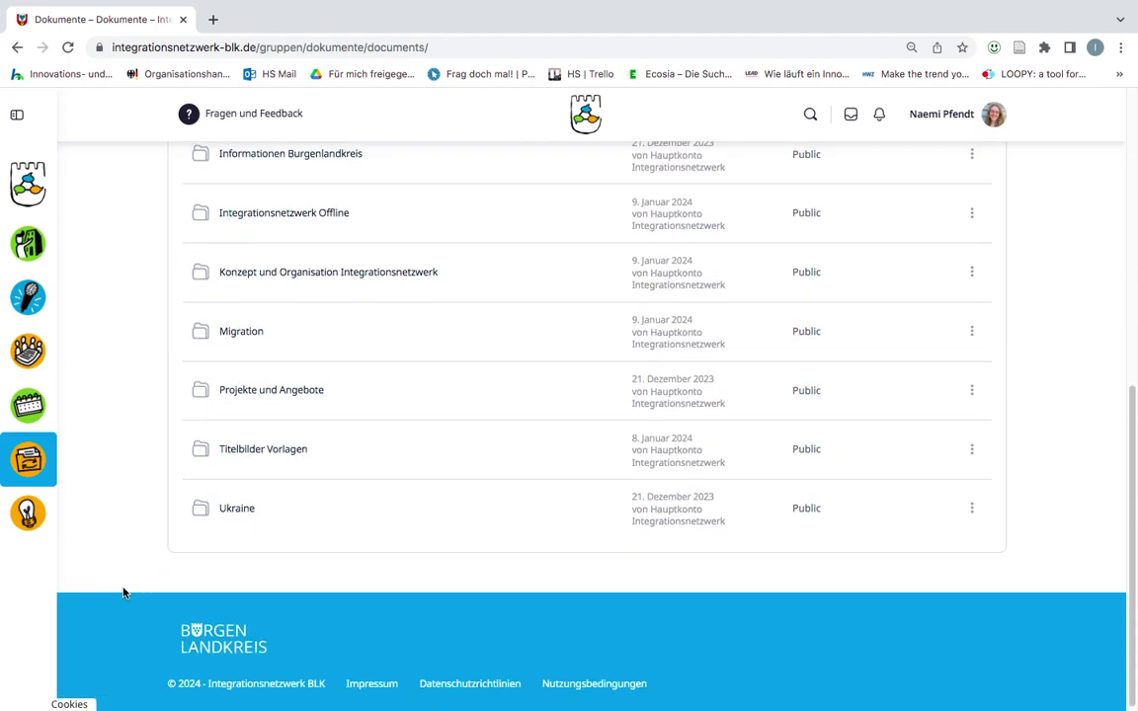
pyautogui.scroll(7, 164, 440)
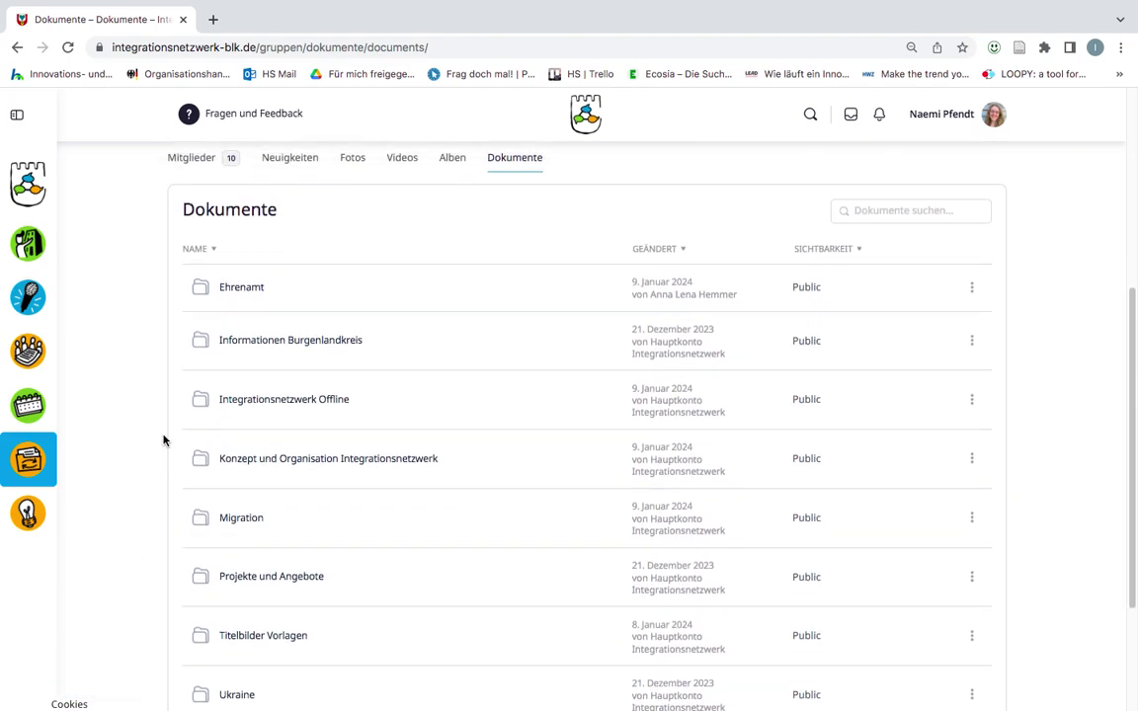
pyautogui.scroll(1, 164, 441)
pyautogui.scroll(1, 164, 441)
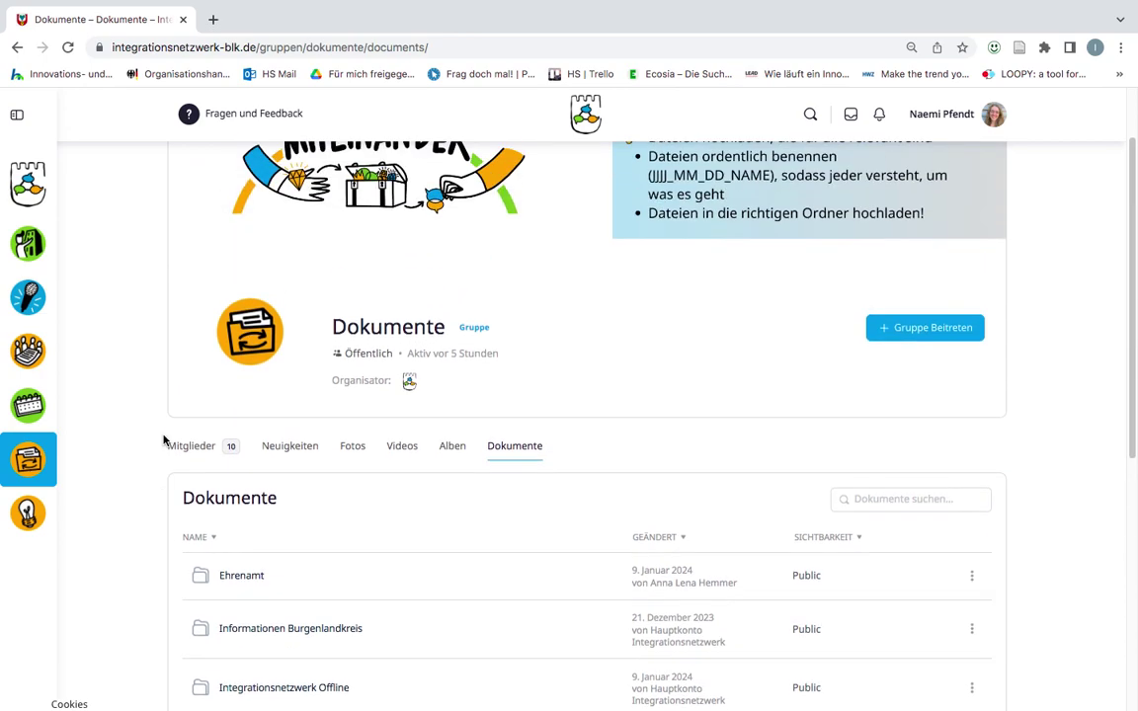
# - Join the Dokumente group and review its options for uploading files and creating folders along with the folder list
pyautogui.click(939, 329)
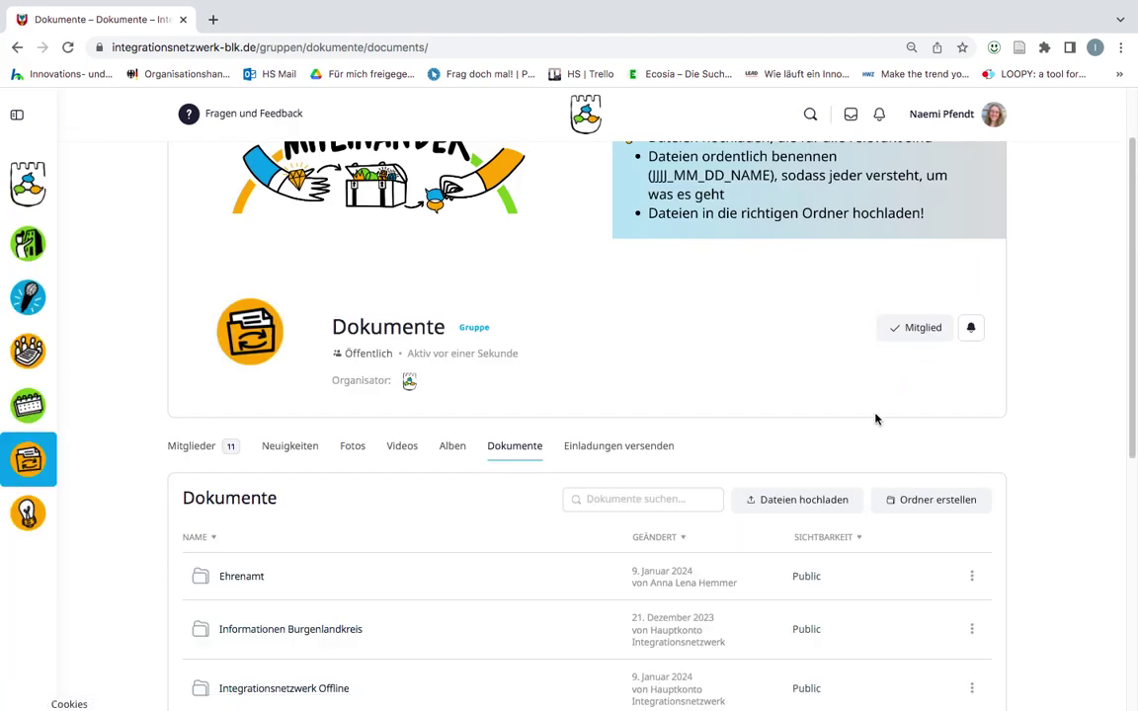
pyautogui.scroll(2, 940, 539)
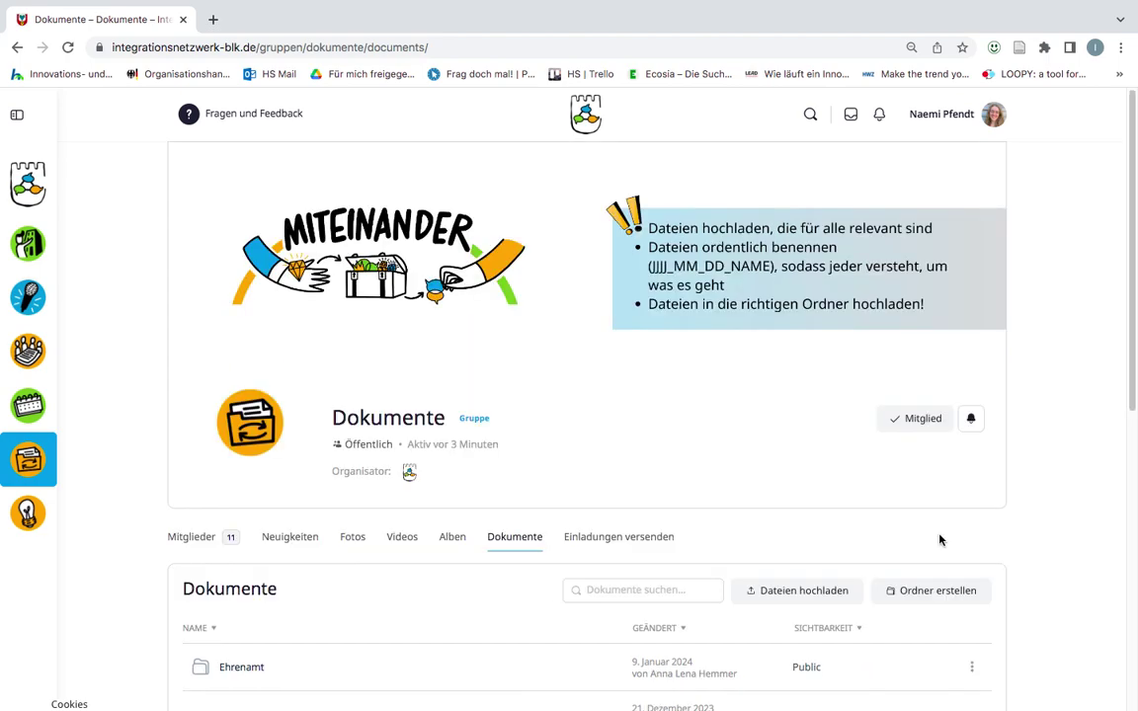
pyautogui.scroll(-3, 854, 519)
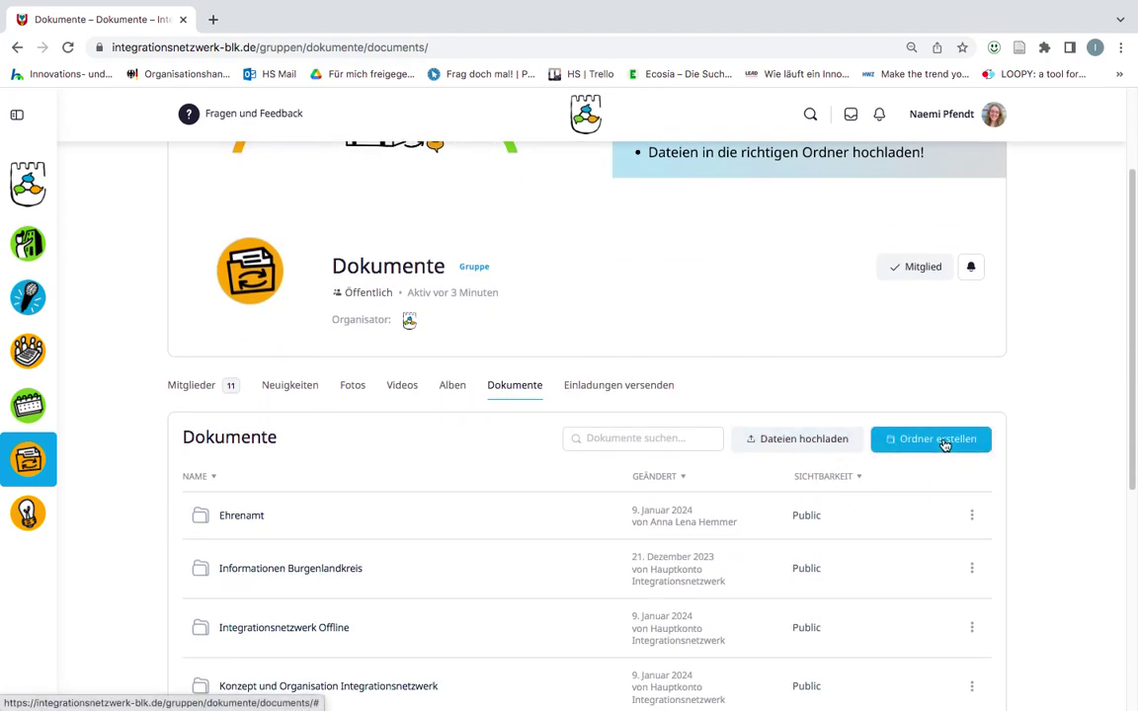
pyautogui.scroll(-2, 1037, 484)
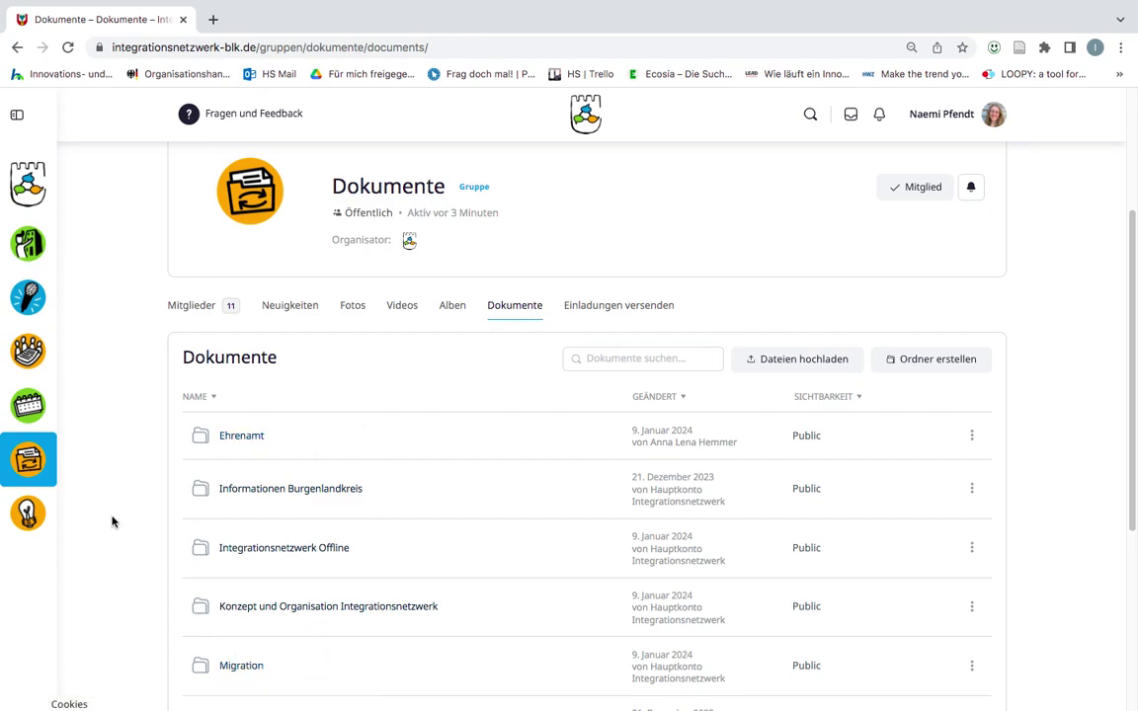
pyautogui.scroll(-5, 287, 592)
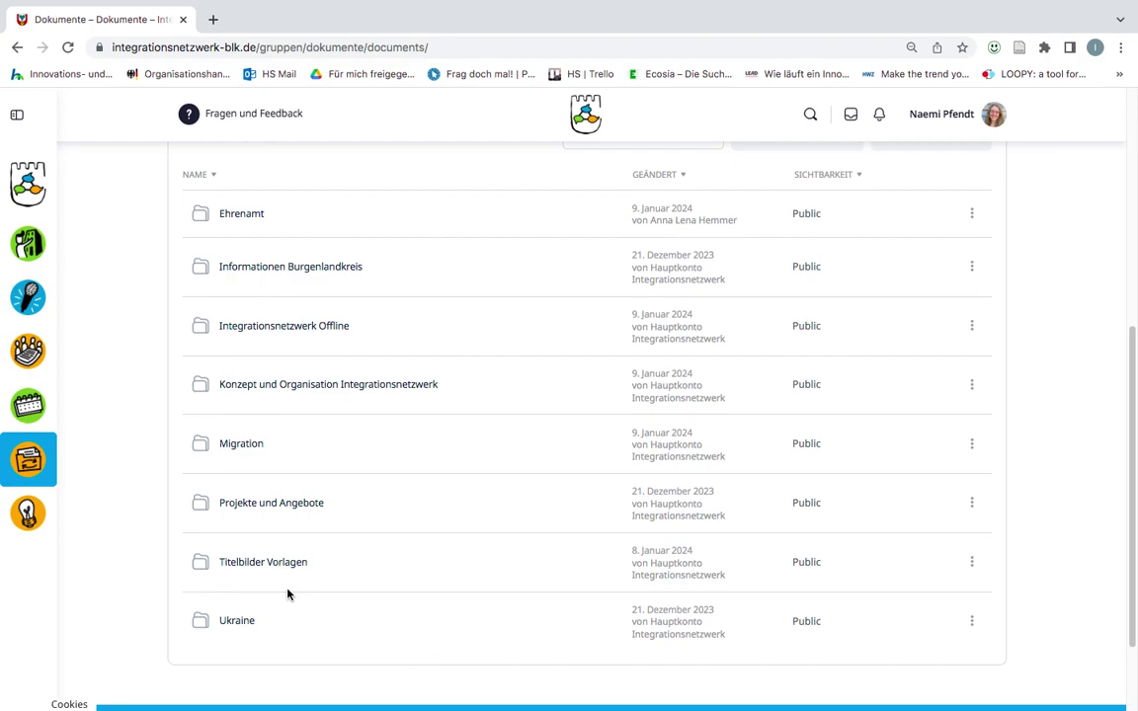
# - Start a file upload in the Dokumente group, read the file naming hint and enter the description "Info zu..."
pyautogui.scroll(3, 287, 592)
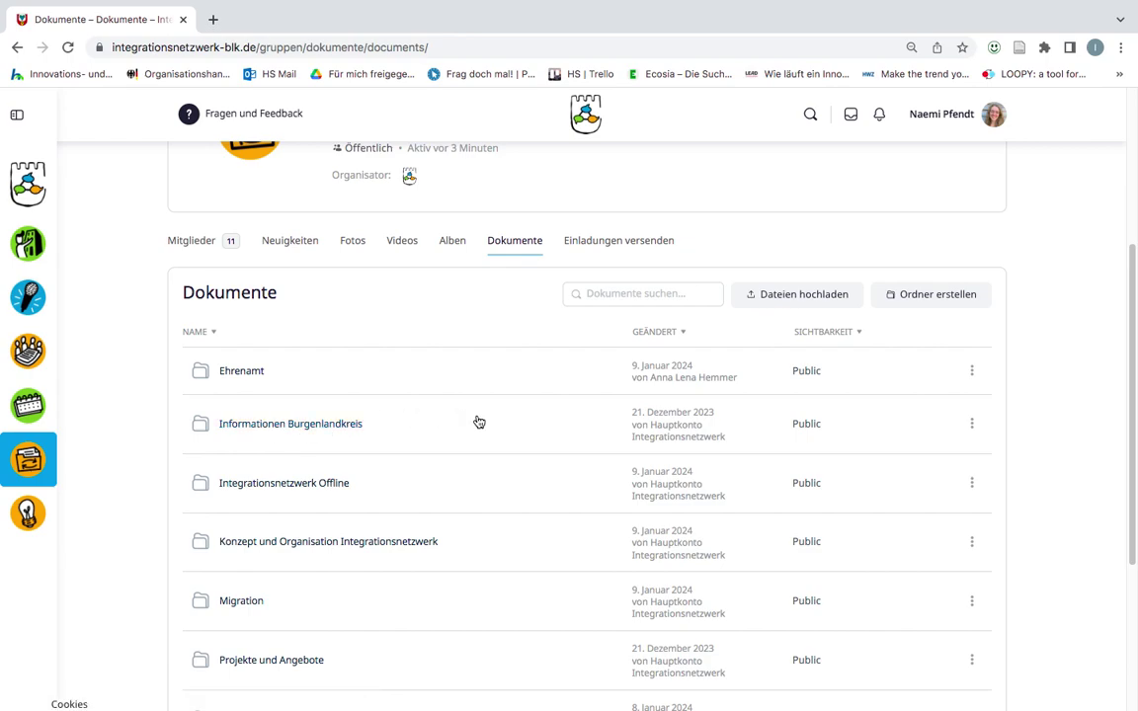
pyautogui.click(783, 299)
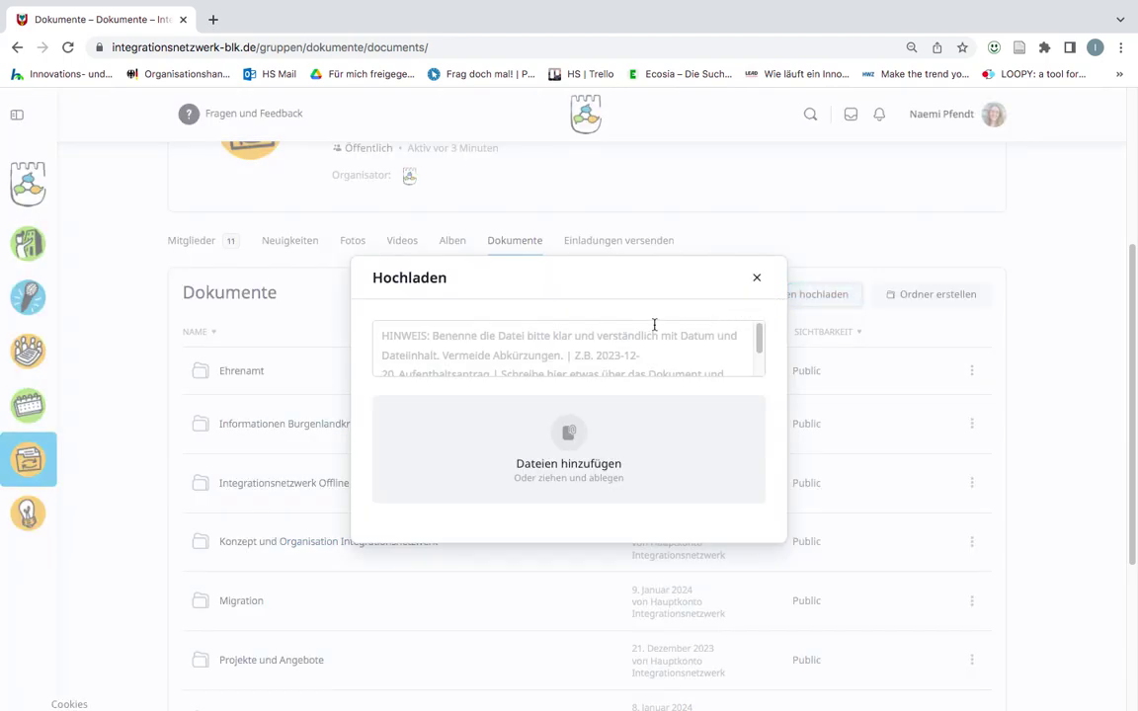
pyautogui.scroll(-2, 591, 344)
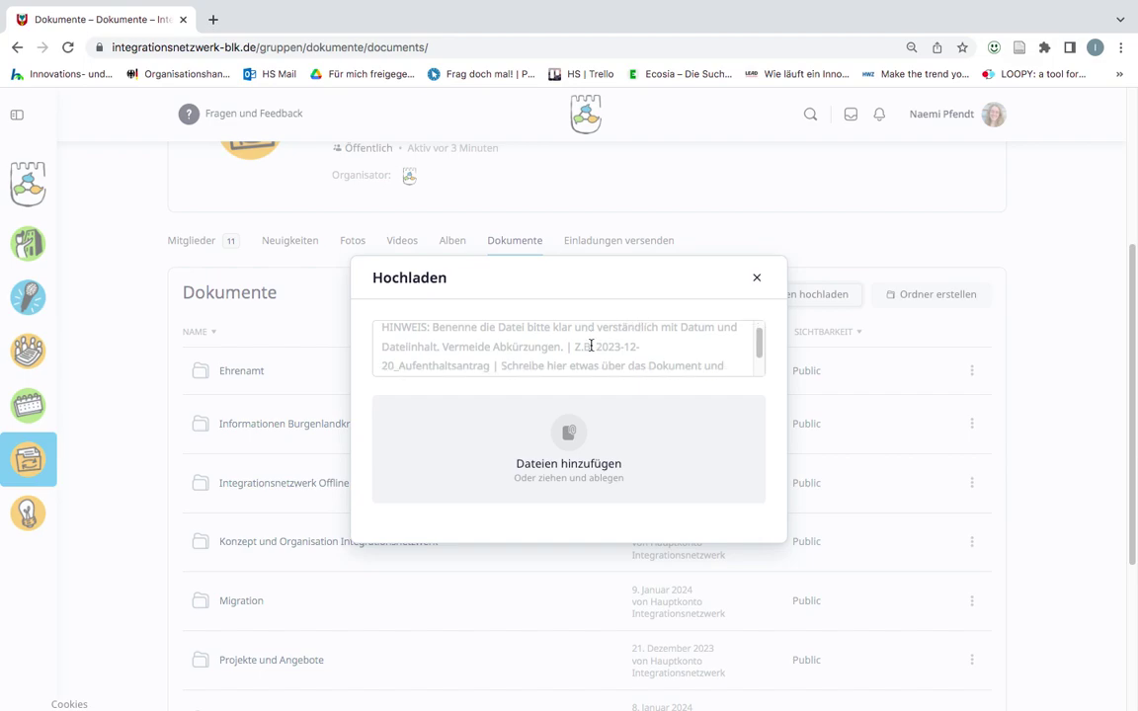
pyautogui.scroll(2, 591, 345)
pyautogui.scroll(-2, 591, 345)
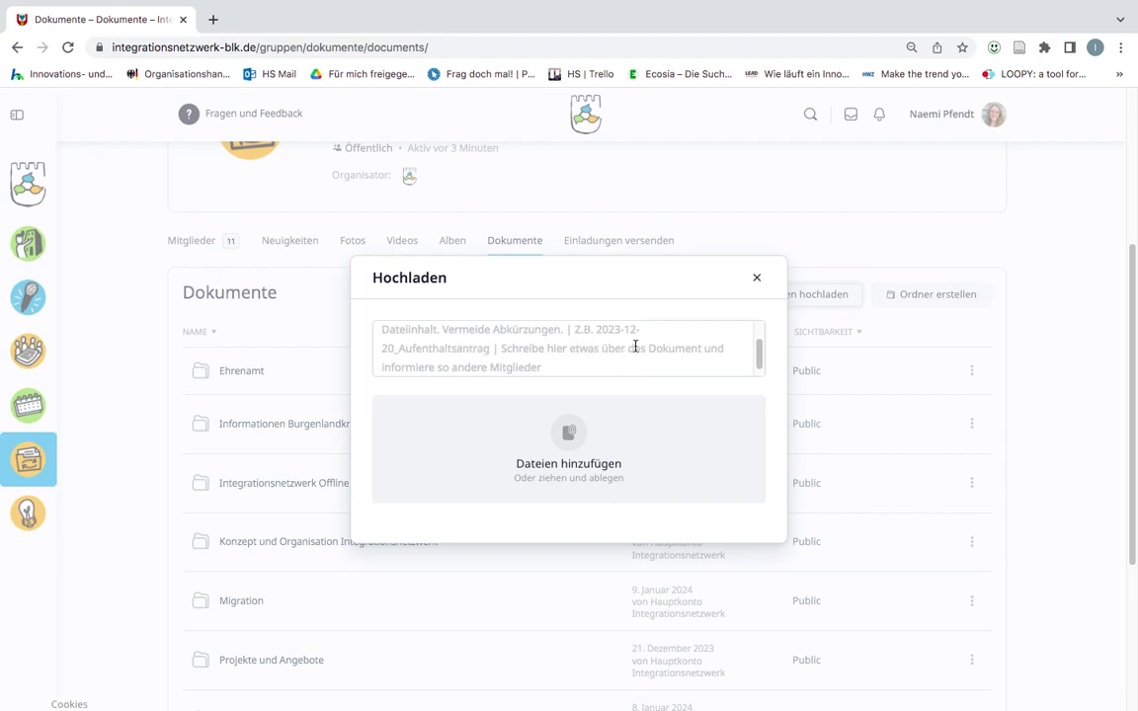
pyautogui.click(503, 351)
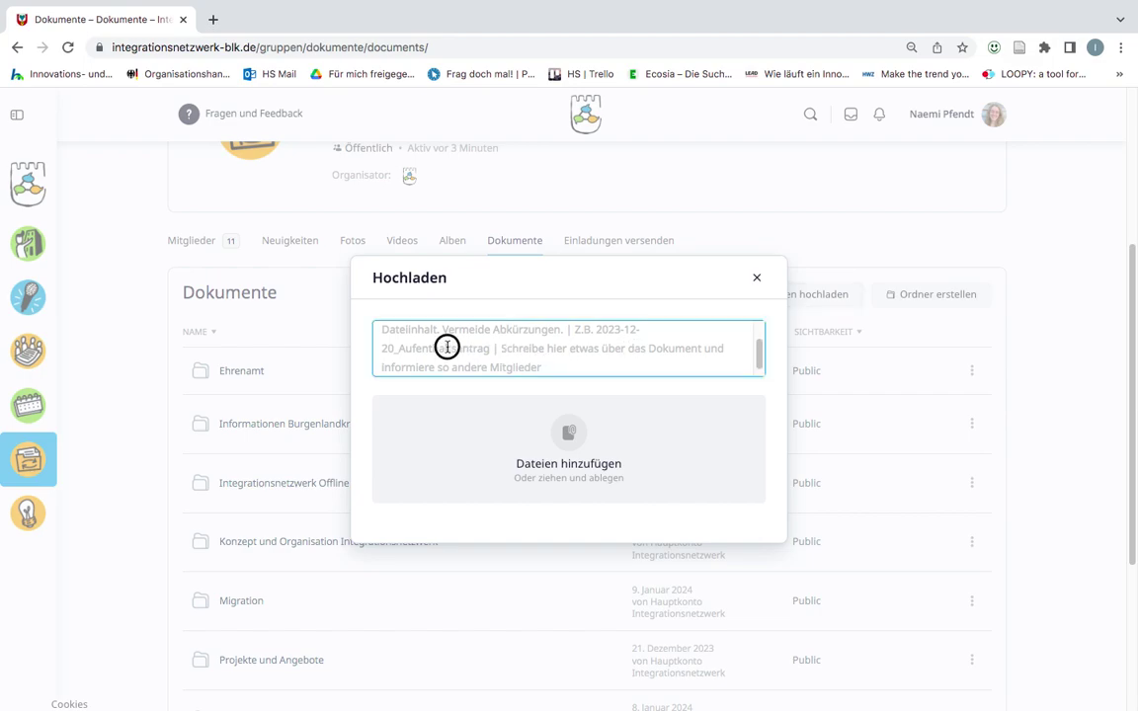
pyautogui.write('In')
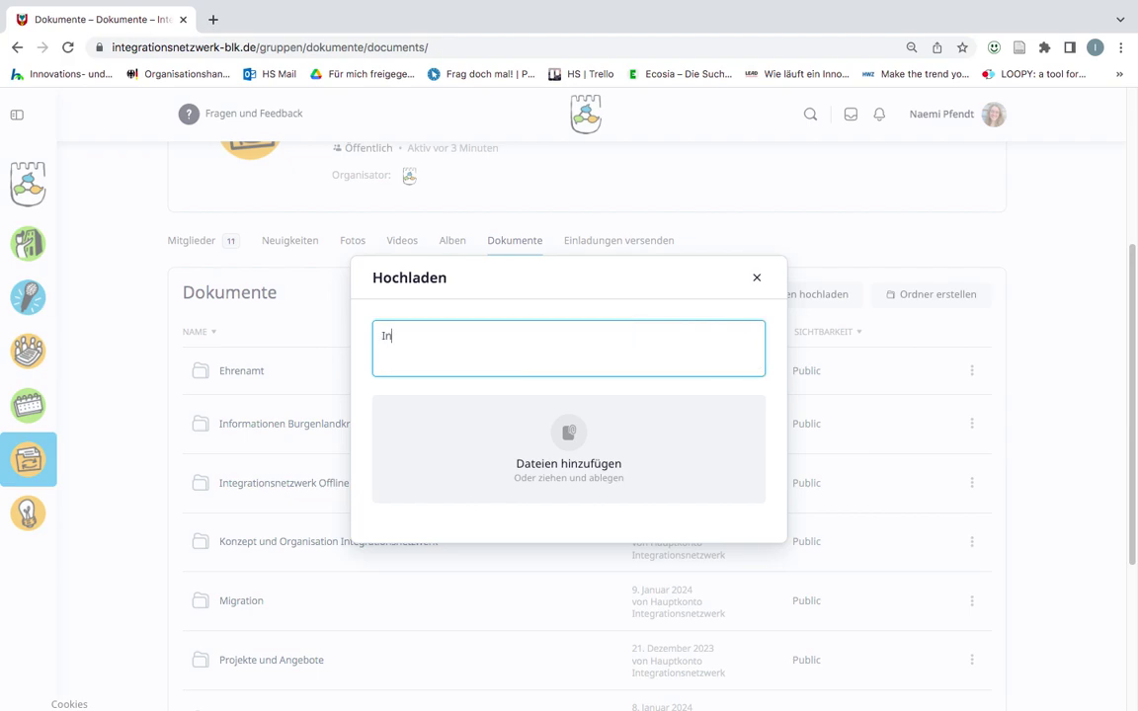
pyautogui.write('fo zu...')
# - Add the PDF whose name starts with "2023-11-20_PM_" from the Schreibtisch folder to the upload
pyautogui.click(577, 441)
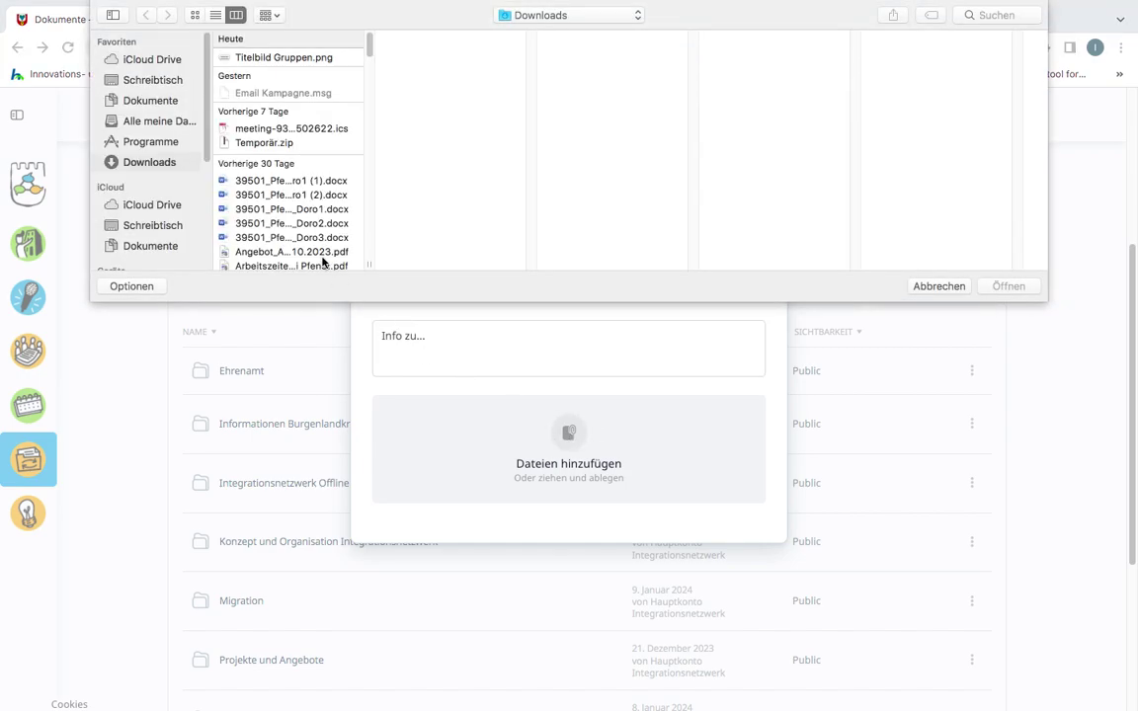
pyautogui.click(149, 83)
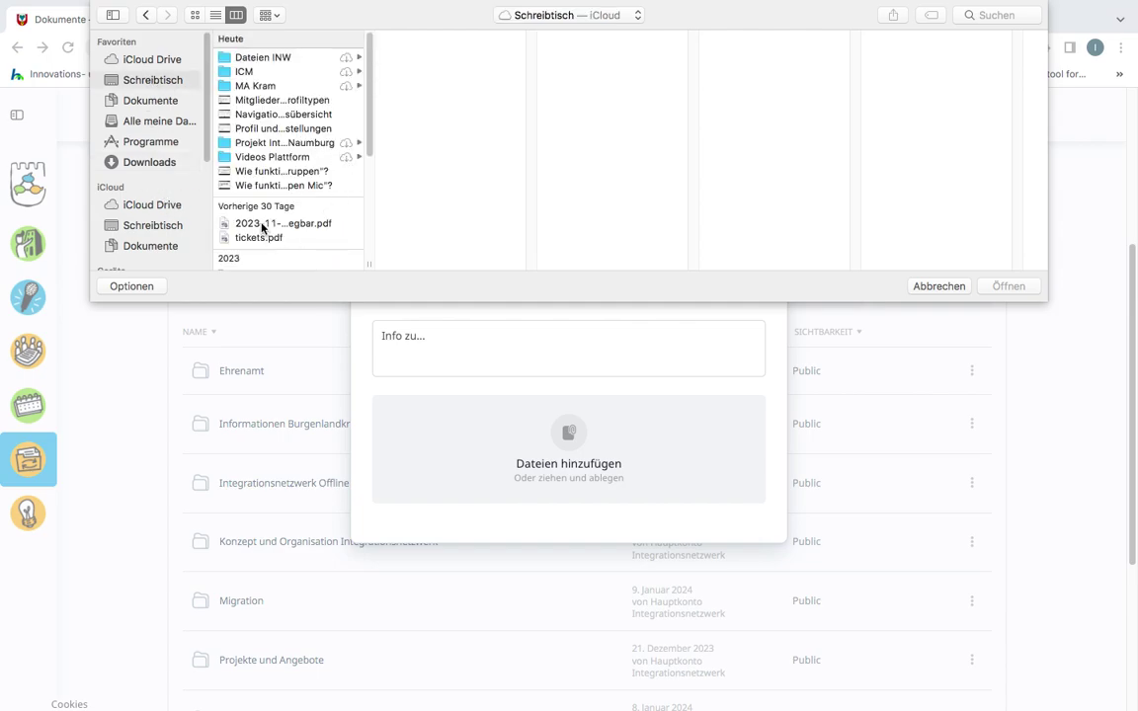
pyautogui.click(262, 224)
pyautogui.doubleClick(262, 225)
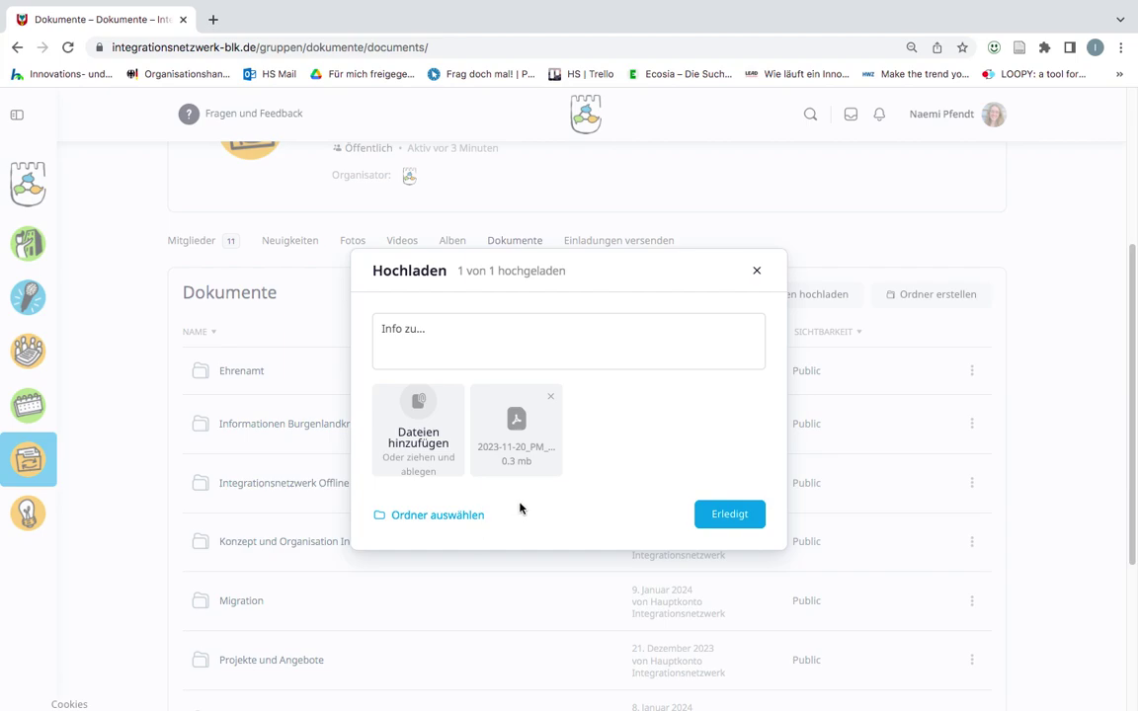
# - Look through the available destination folders for the file and close the upload dialog without finishing
pyautogui.click(382, 517)
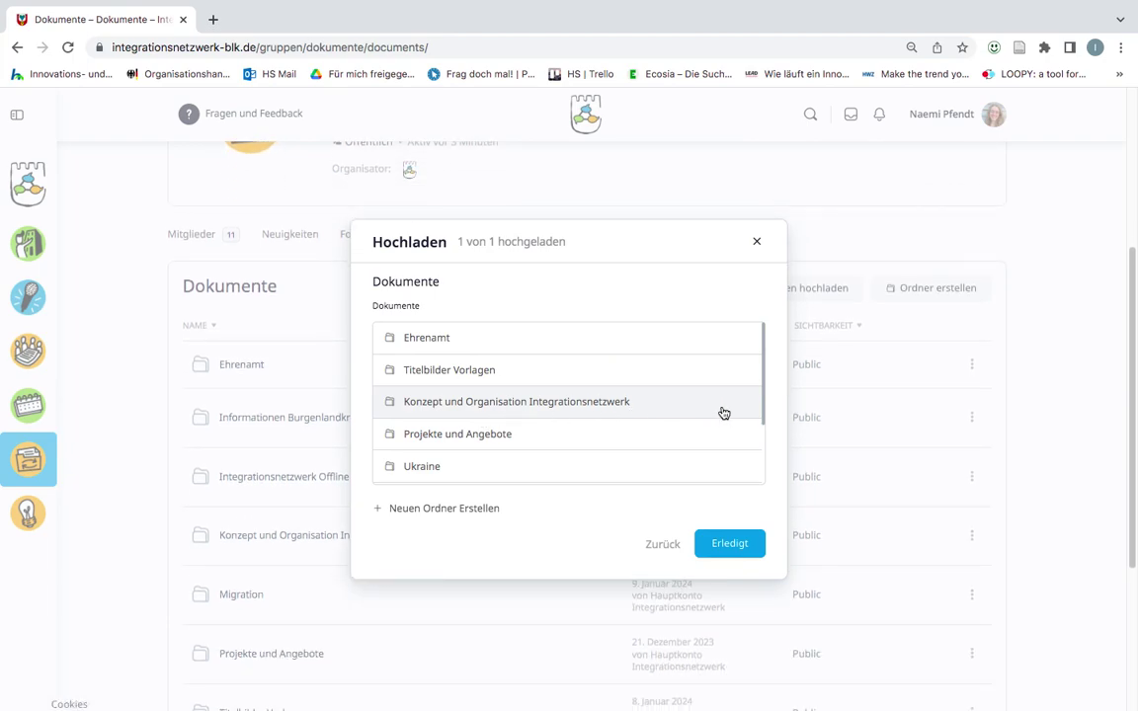
pyautogui.scroll(-3, 723, 413)
pyautogui.scroll(3, 723, 412)
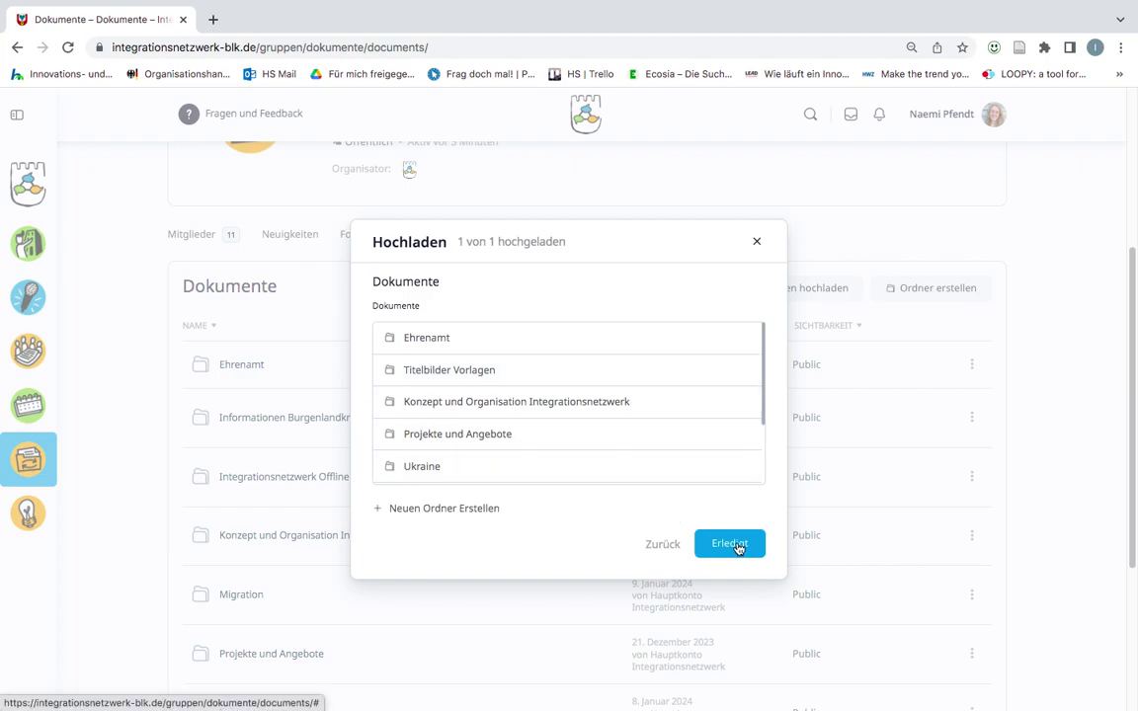
pyautogui.click(757, 244)
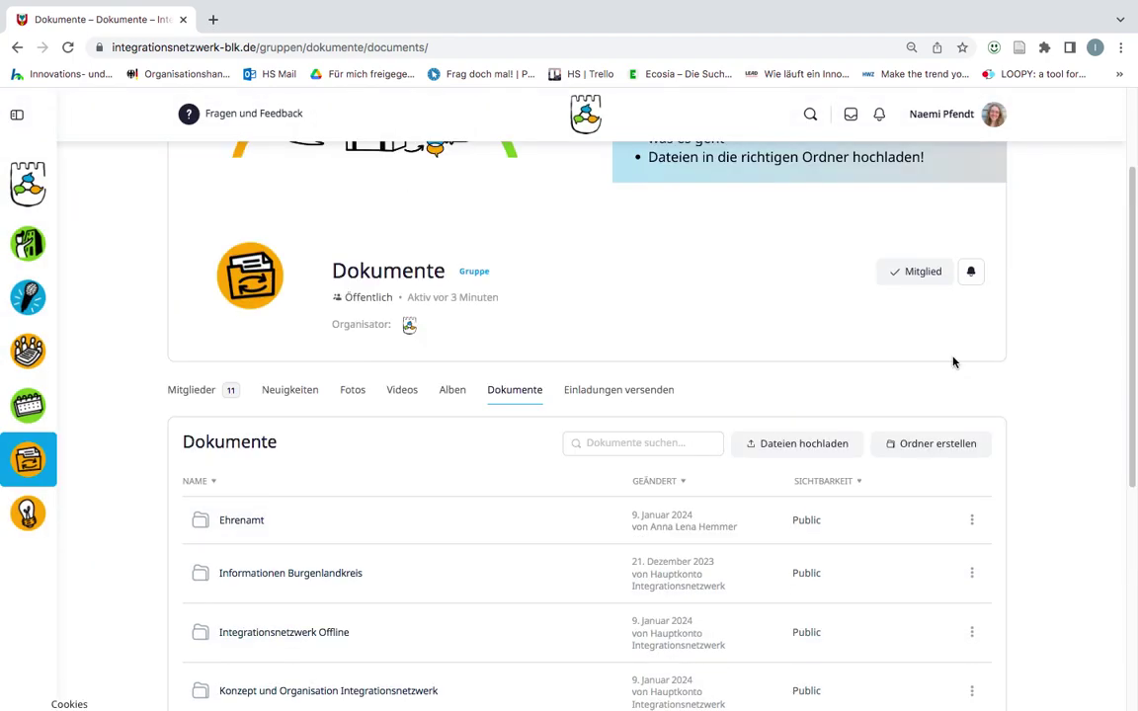